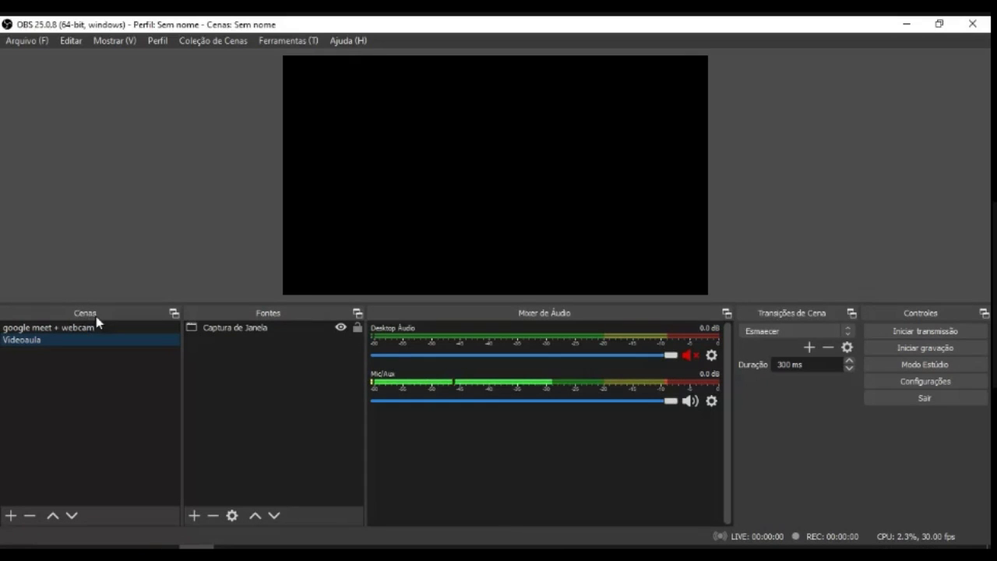
Add a new scene named Screencast
{"action": "right_click", "coordinate": [55, 374]}
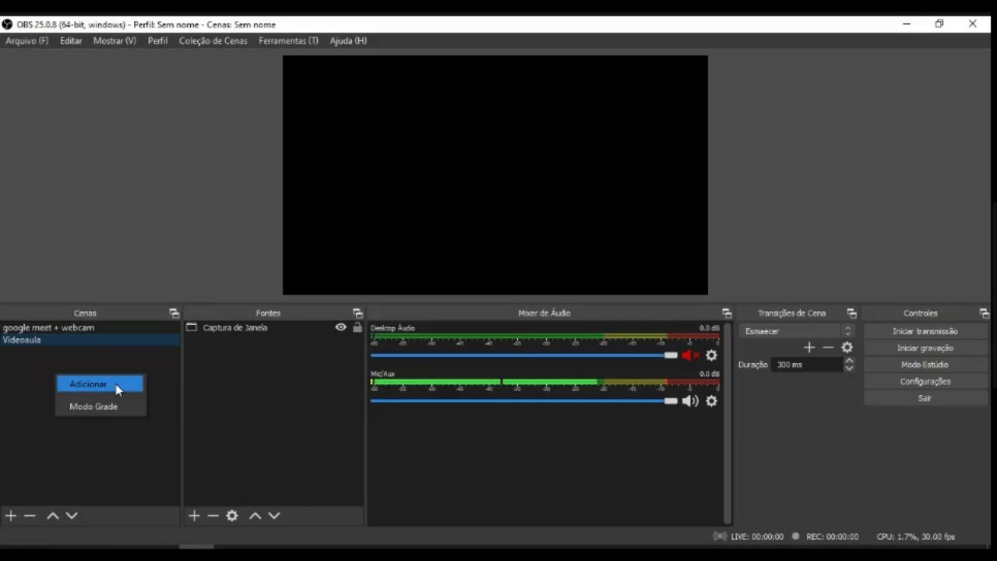
{"action": "left_click", "coordinate": [115, 384]}
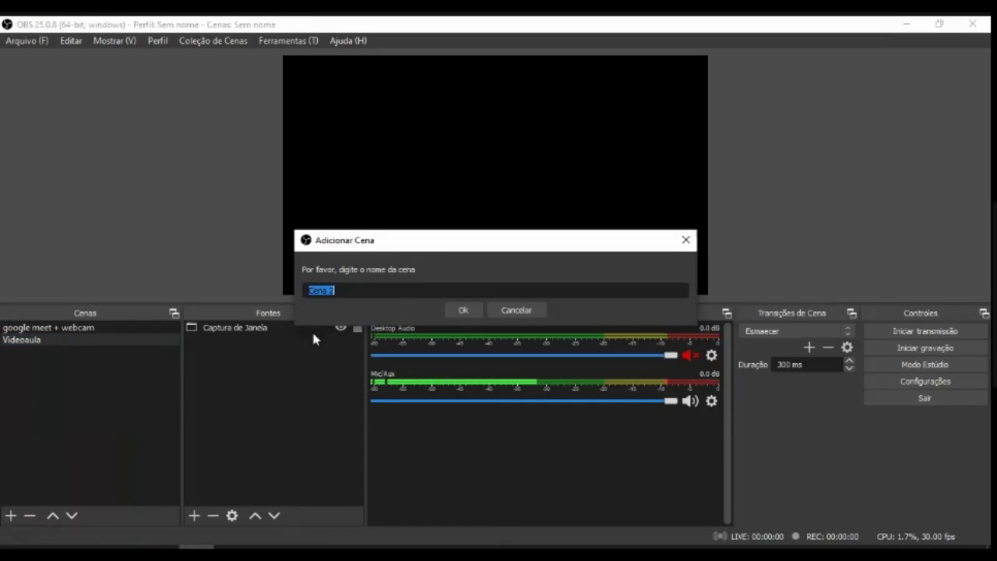
{"action": "type", "text": "Screencast"}
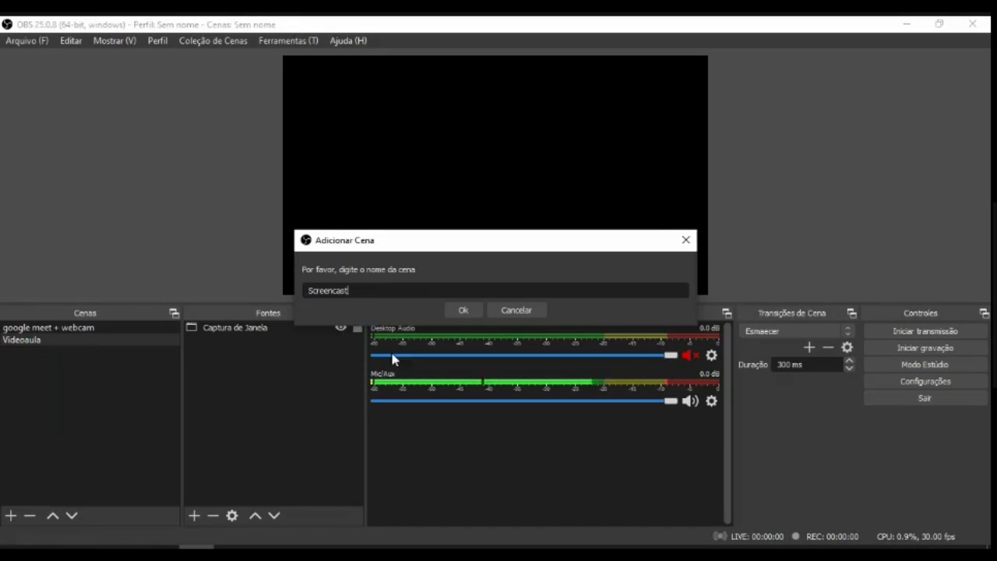
{"action": "left_click", "coordinate": [463, 312]}
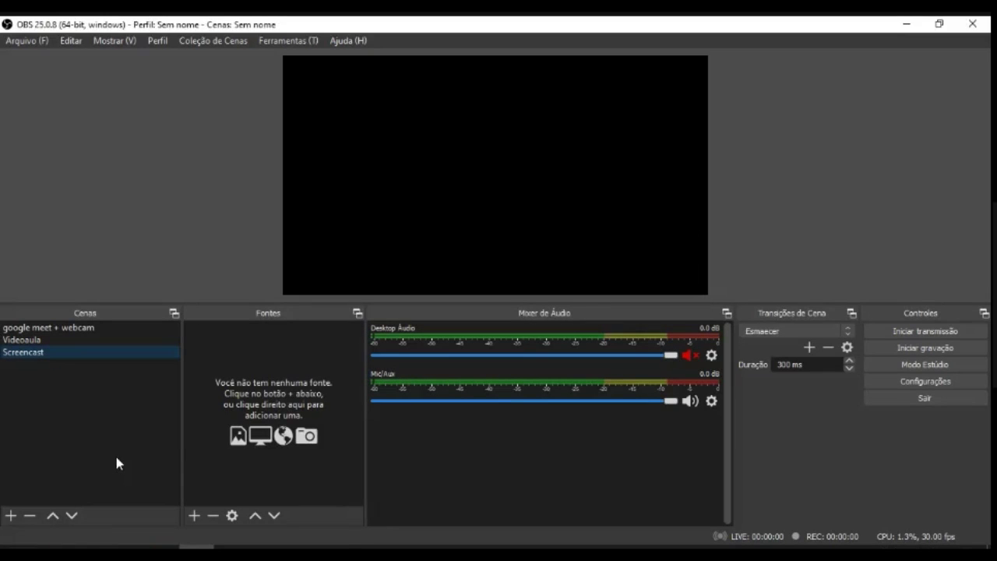
{"action": "right_click", "coordinate": [46, 374]}
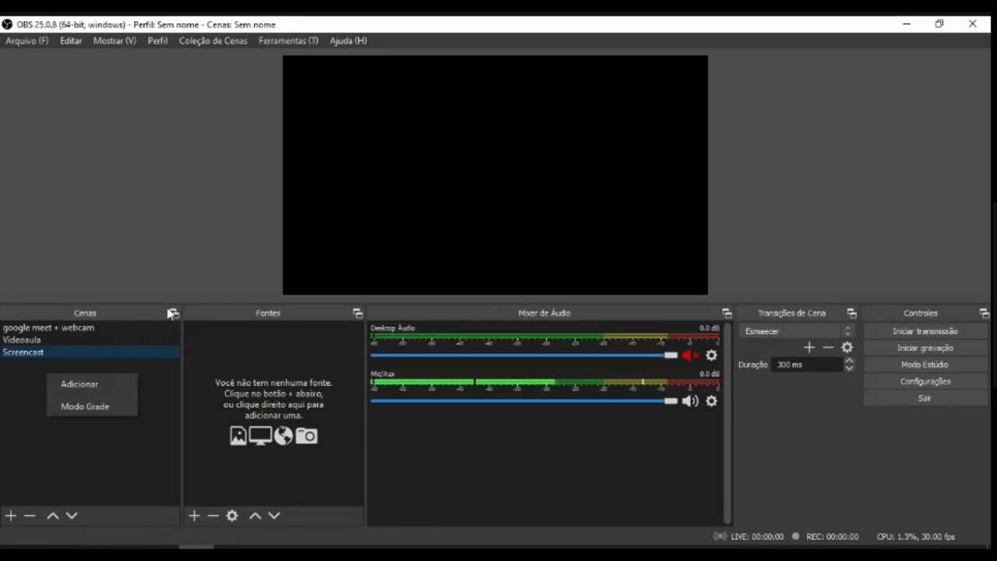
{"action": "left_click", "coordinate": [22, 483]}
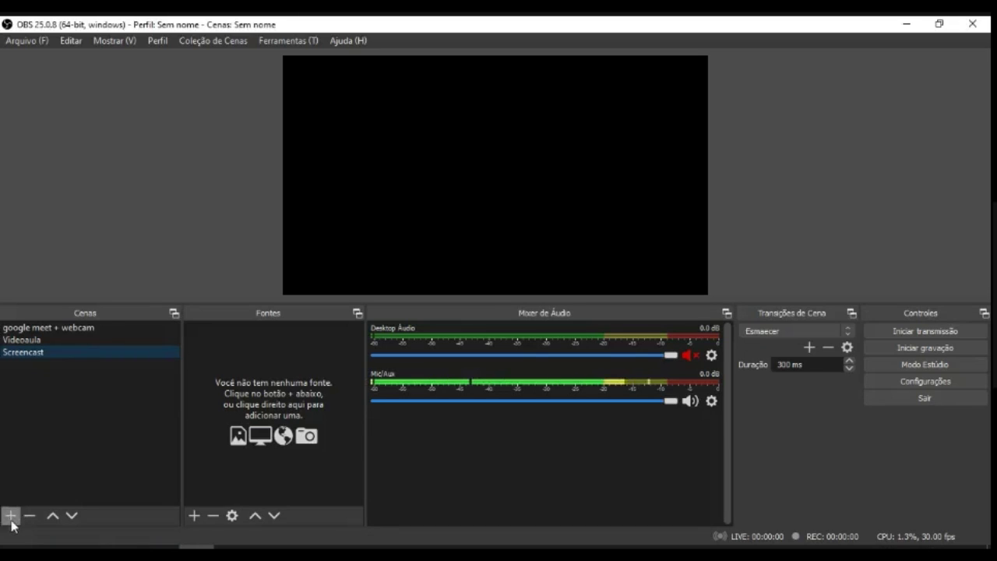
{"action": "left_click", "coordinate": [11, 515]}
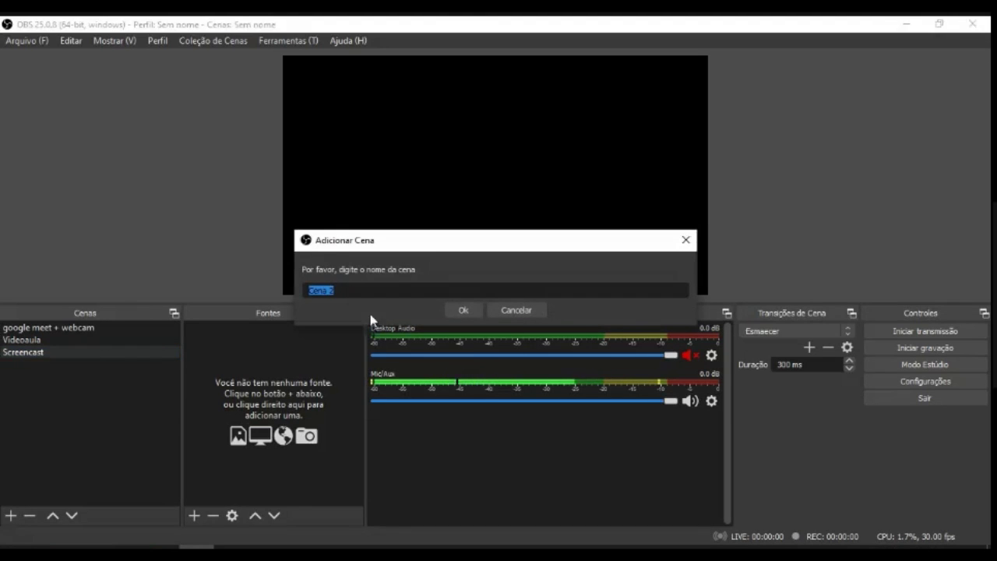
{"action": "left_click", "coordinate": [524, 311]}
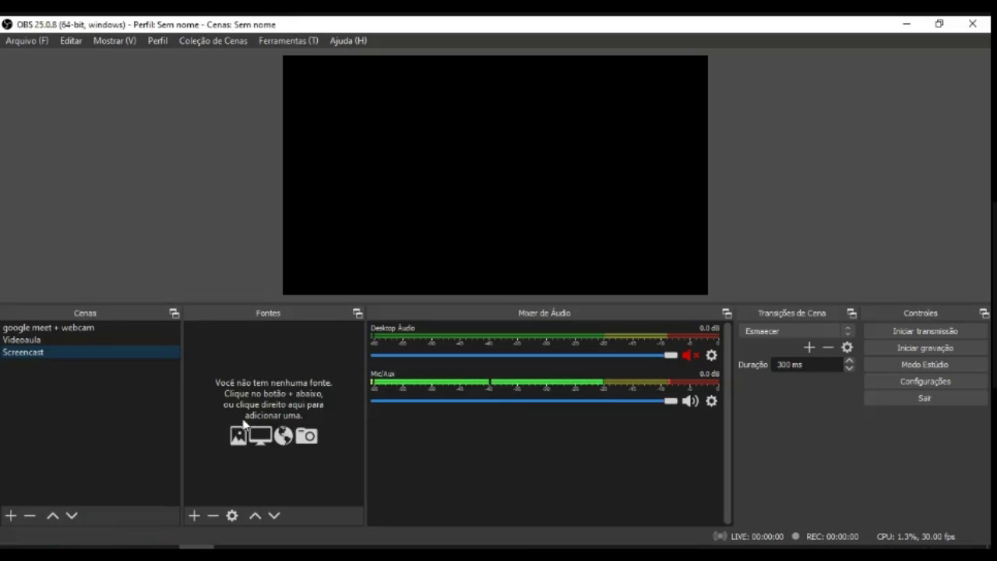
Add a new screen capture source (Captura de tela) named Videoaula1 to the Screencast scene
{"action": "right_click", "coordinate": [252, 359]}
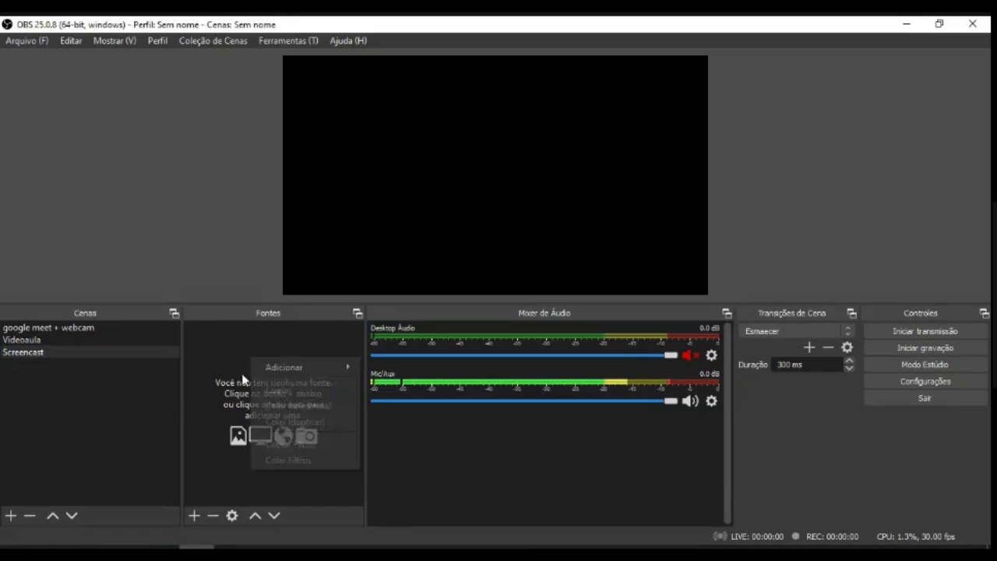
{"action": "left_click", "coordinate": [218, 496]}
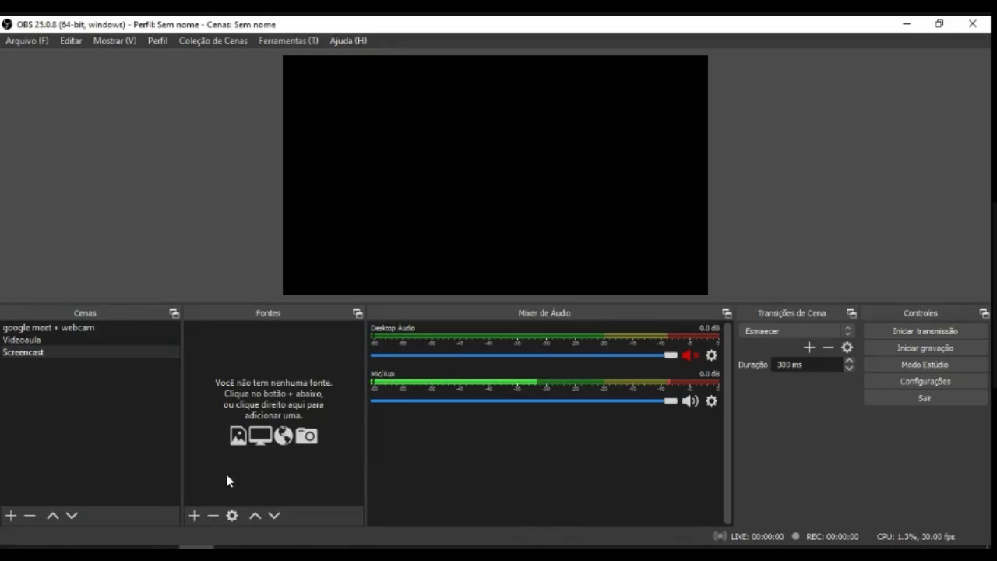
{"action": "left_click", "coordinate": [196, 519]}
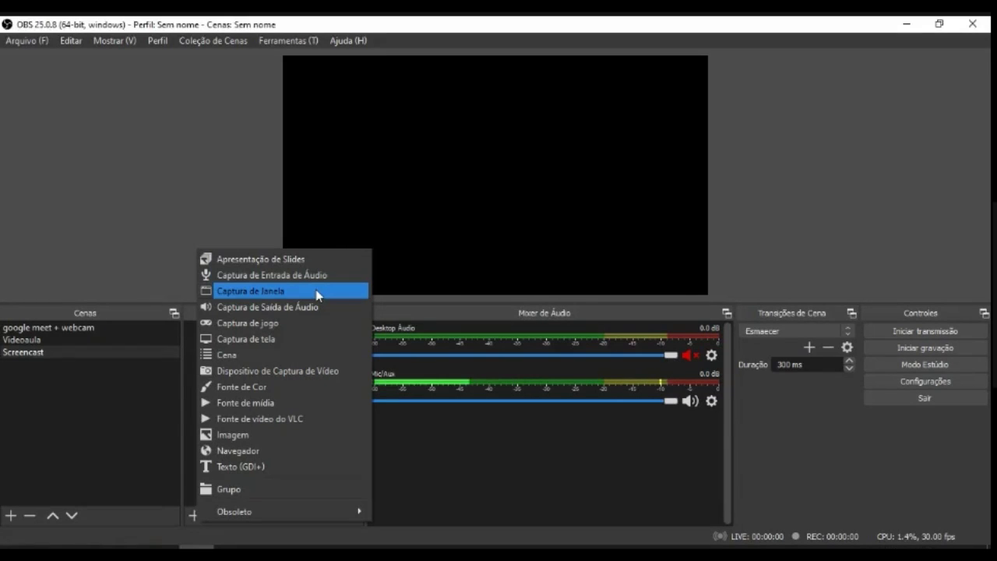
{"action": "left_click", "coordinate": [280, 342]}
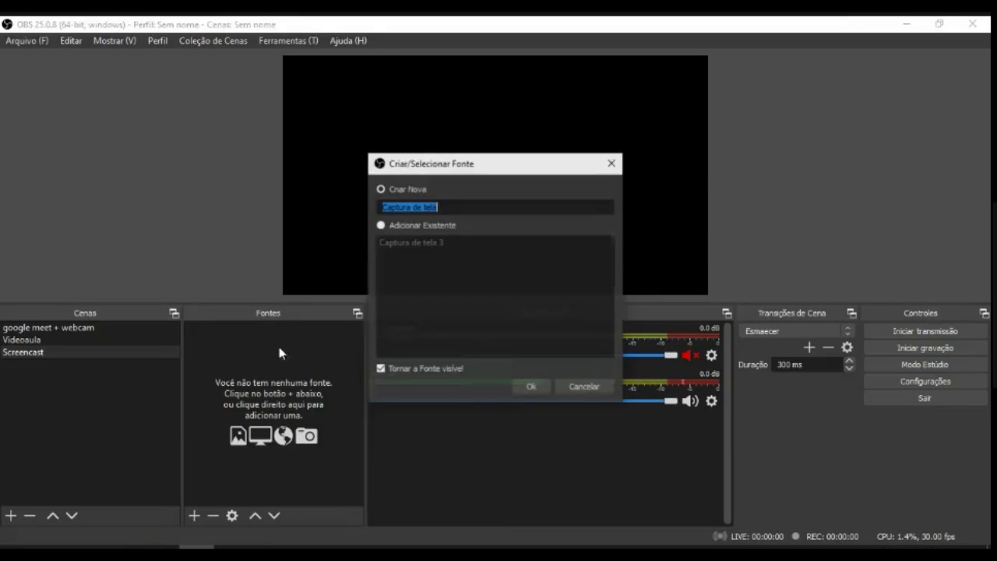
{"action": "mouse_move", "coordinate": [451, 169]}
{"action": "left_mouse_down"}
{"action": "mouse_move", "coordinate": [451, 180]}
{"action": "mouse_move", "coordinate": [454, 160]}
{"action": "left_mouse_up"}
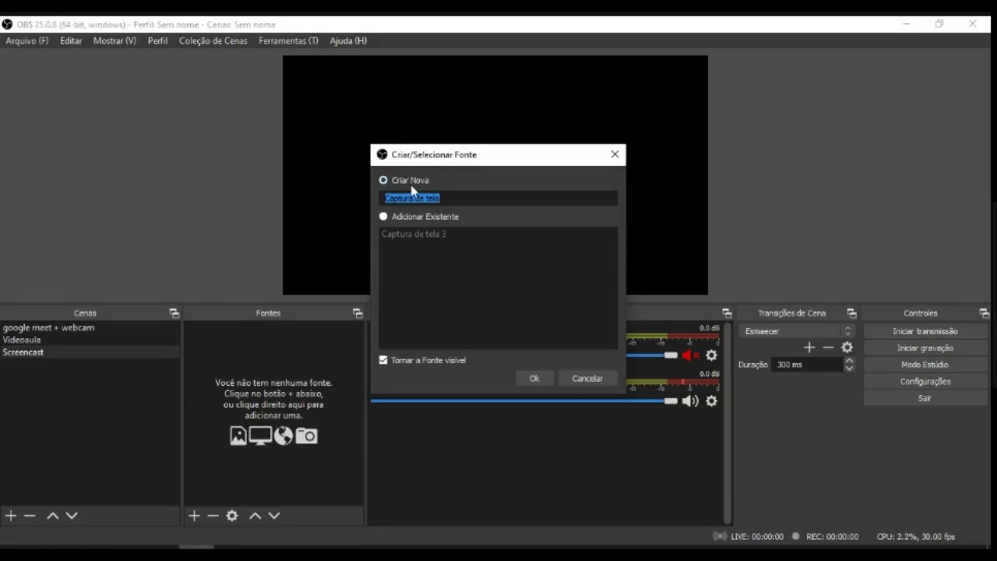
{"action": "triple_click", "coordinate": [470, 200]}
{"action": "type", "text": "Videoaula"}
{"action": "left_click", "coordinate": [530, 378]}
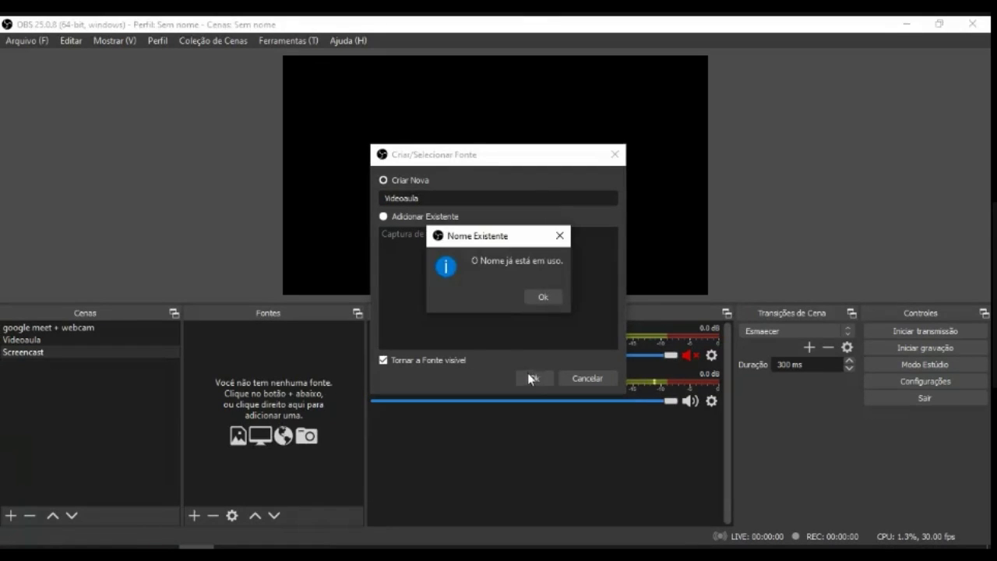
{"action": "left_click", "coordinate": [548, 300]}
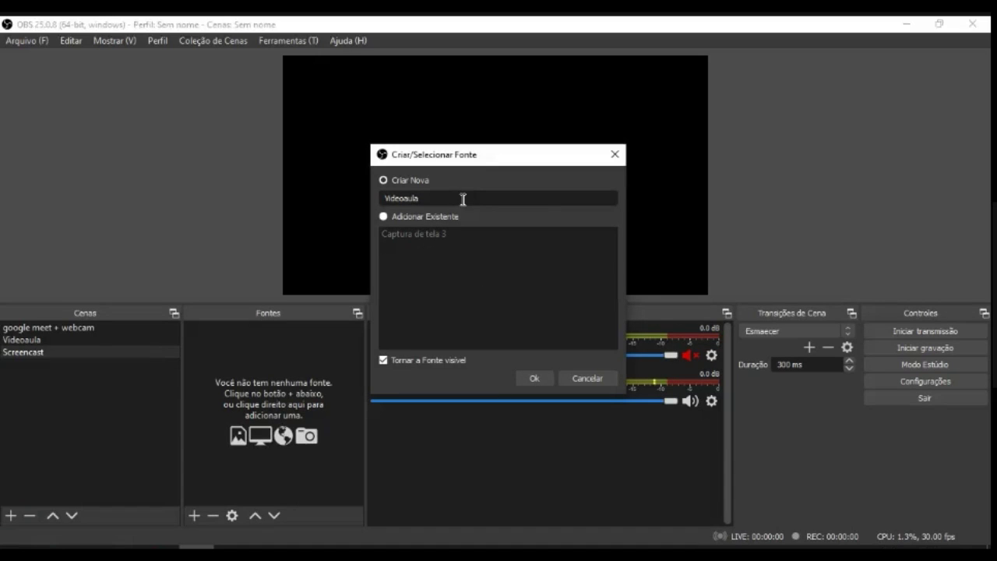
{"action": "type", "text": "1"}
{"action": "left_click", "coordinate": [536, 376]}
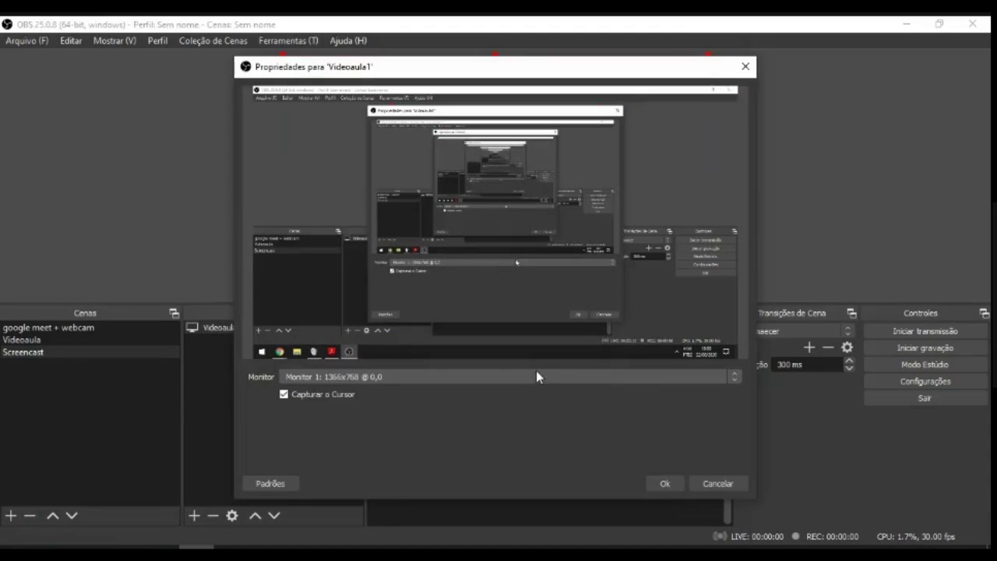
Set the Videoaula1 source to capture Monitor 1: 1366x768 @ 0,0 and accept its properties
{"action": "left_click", "coordinate": [373, 376]}
{"action": "left_click", "coordinate": [350, 390]}
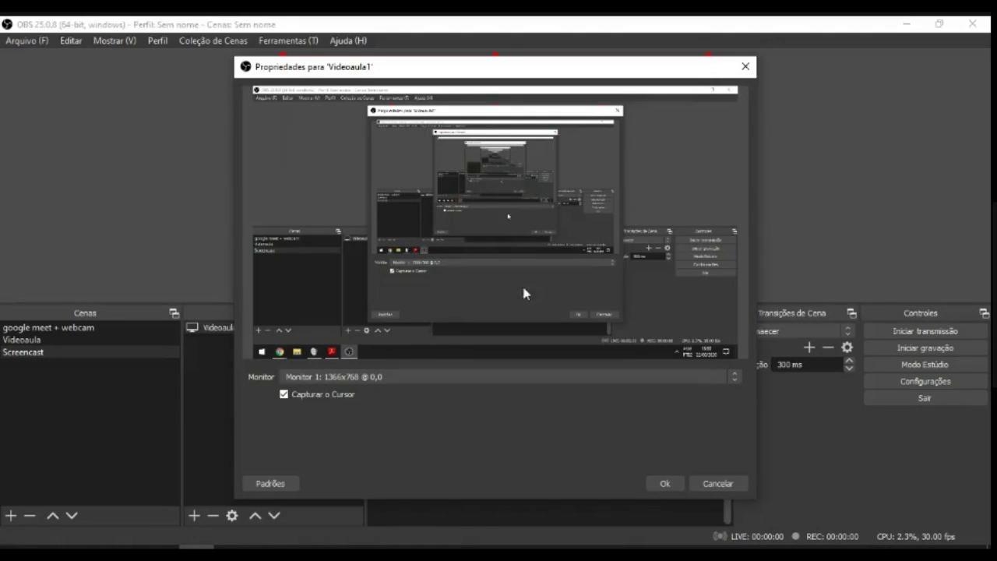
{"action": "left_click", "coordinate": [667, 483]}
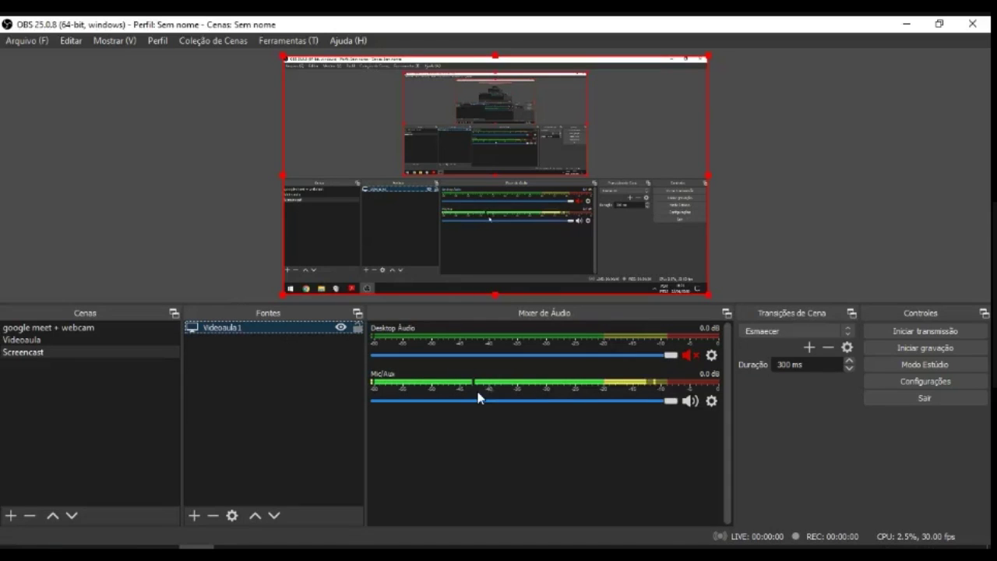
Unmute the Desktop Áudio channel and mute it again
{"action": "left_click", "coordinate": [682, 357]}
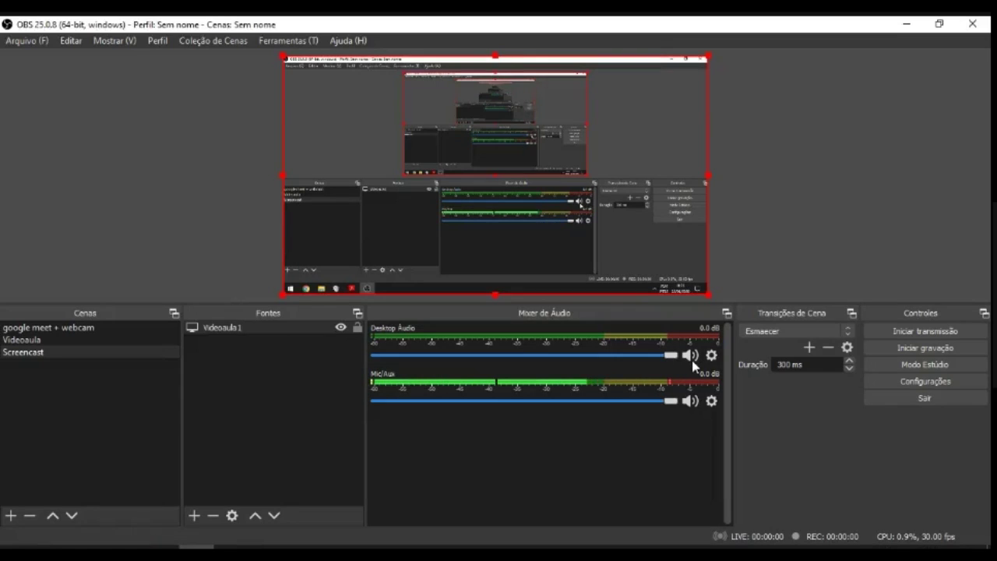
{"action": "left_click", "coordinate": [692, 358]}
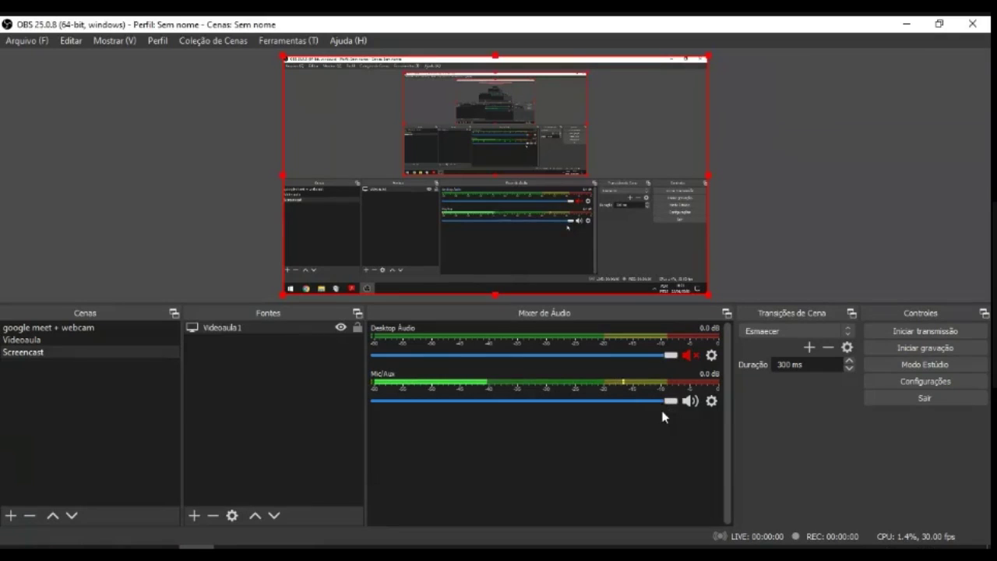
Start a recording, pause and resume it, and stop it
{"action": "left_click", "coordinate": [926, 347]}
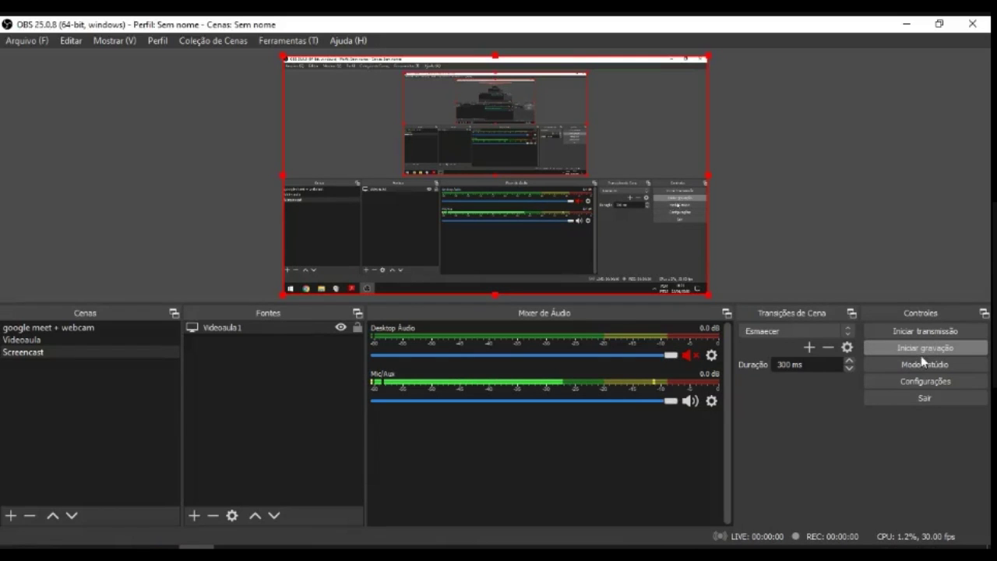
{"action": "left_click", "coordinate": [904, 347]}
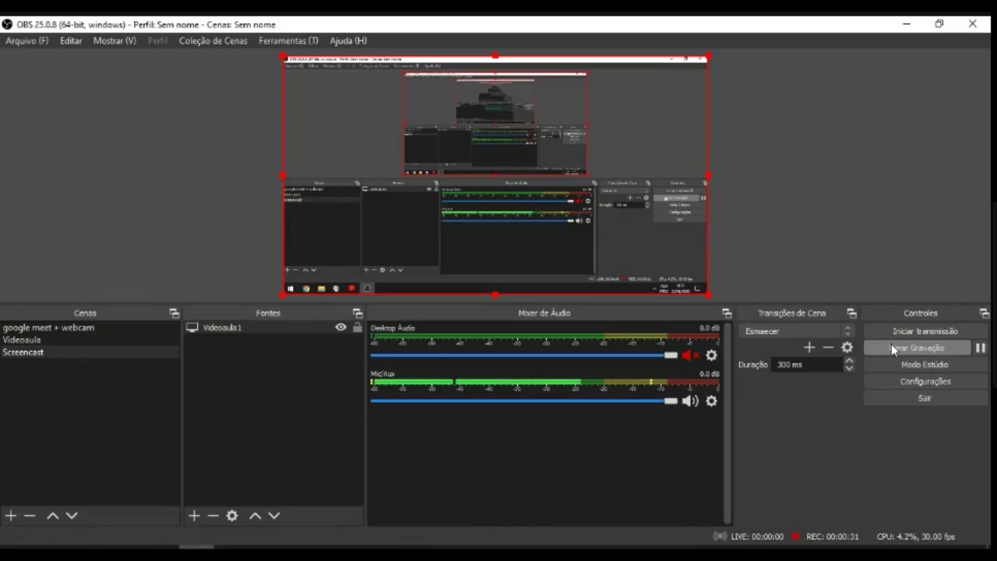
{"action": "left_click", "coordinate": [981, 349]}
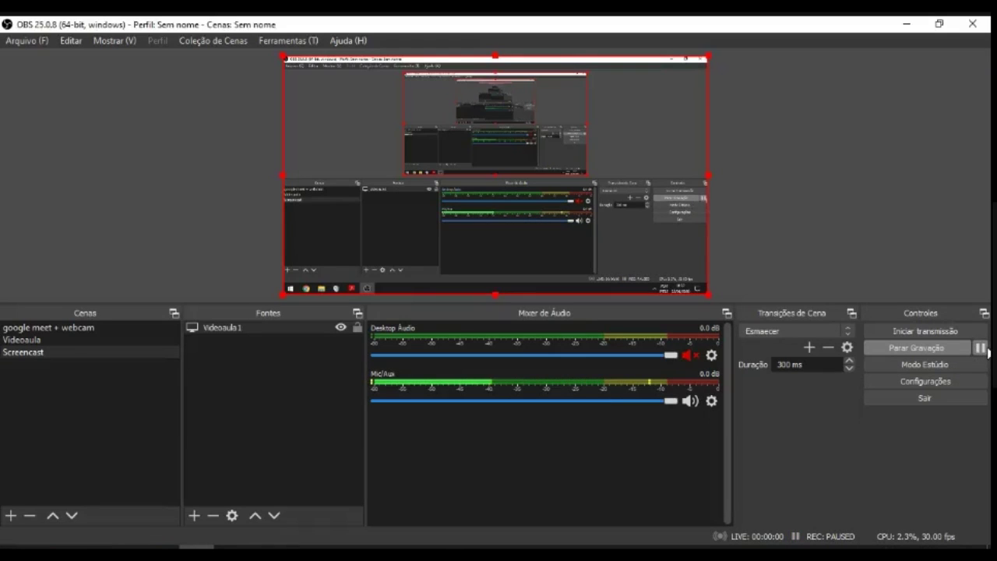
{"action": "key", "text": "Pause"}
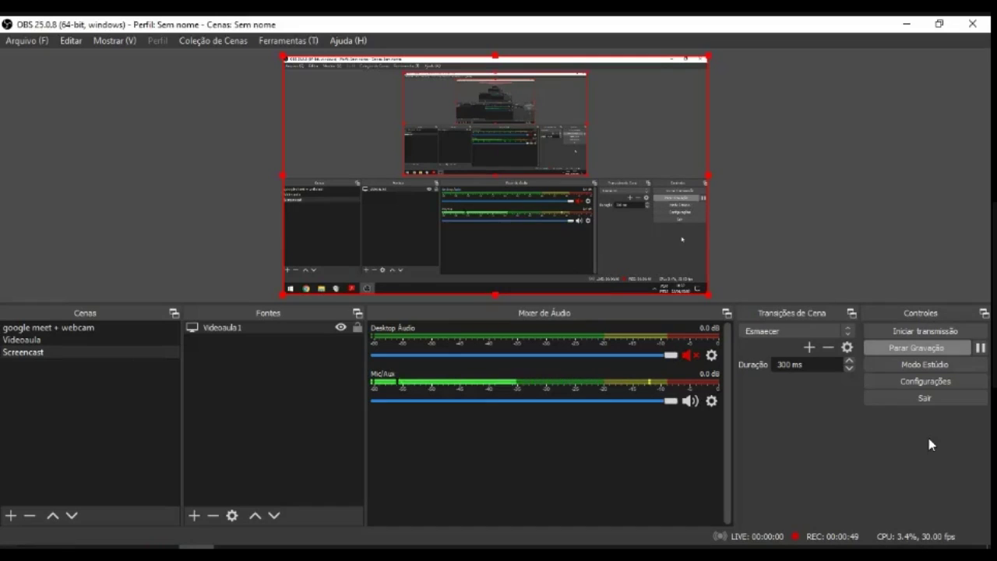
{"action": "left_click", "coordinate": [904, 348]}
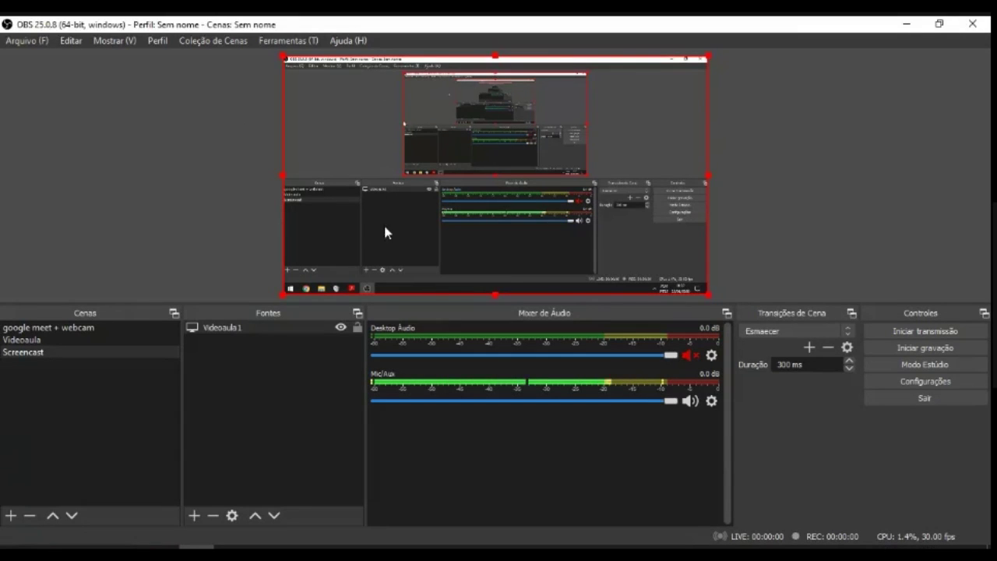
Change the output mode to Simples in the output settings and confirm the settings
{"action": "left_click", "coordinate": [913, 387]}
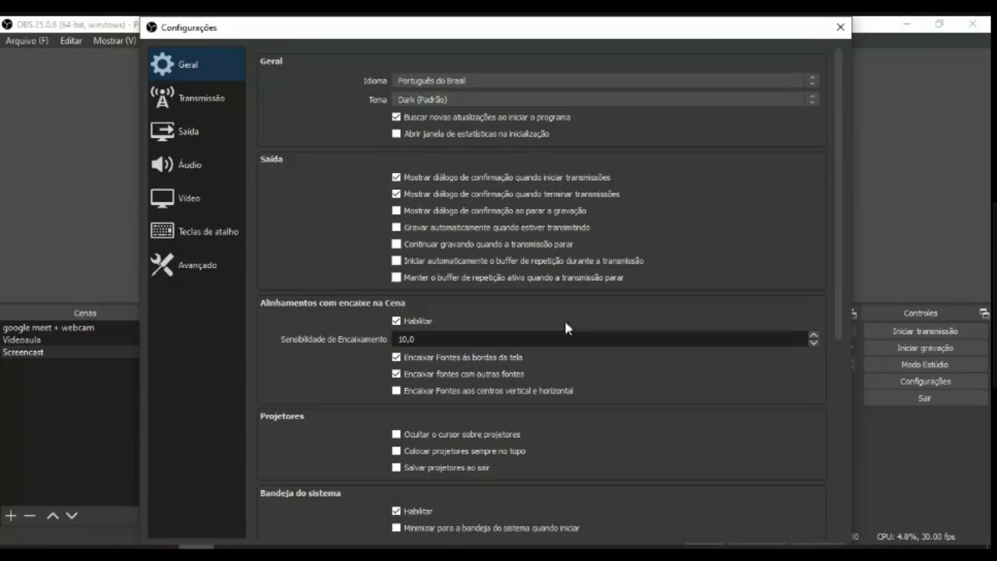
{"action": "left_click", "coordinate": [191, 127]}
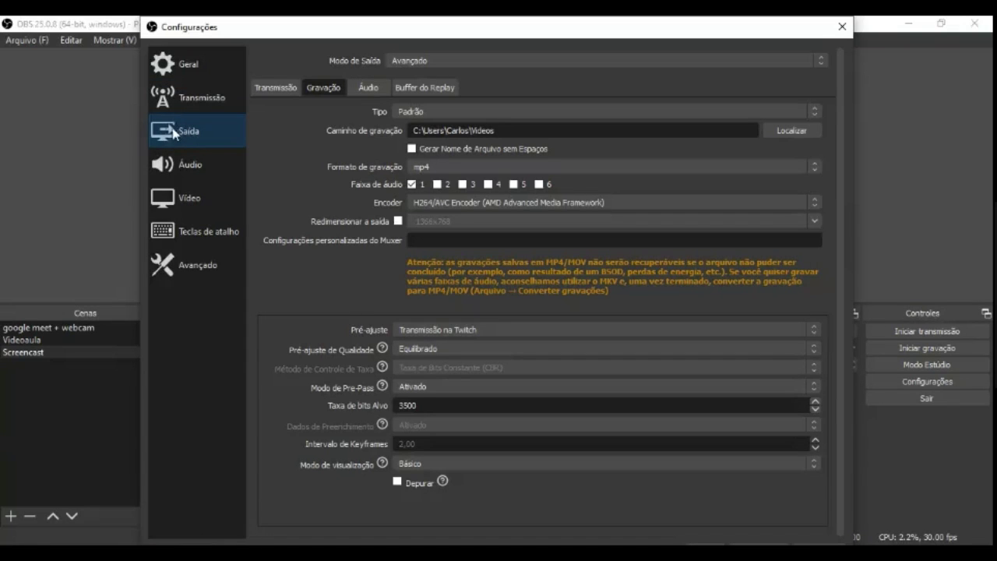
{"action": "scroll", "coordinate": [407, 65], "scroll_direction": "up", "scroll_amount": 1}
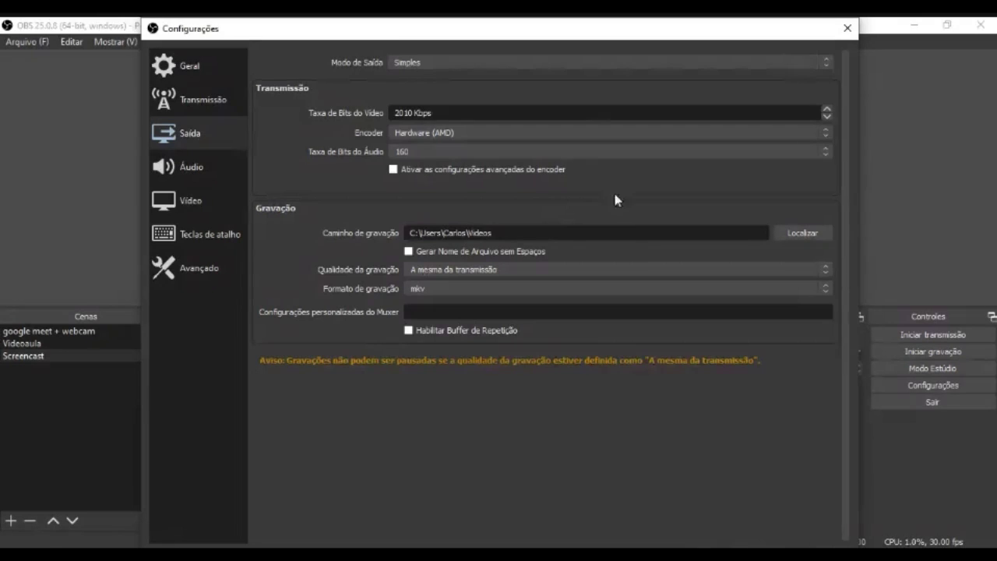
{"action": "left_click_drag", "start_coordinate": [583, 25], "coordinate": [564, 34]}
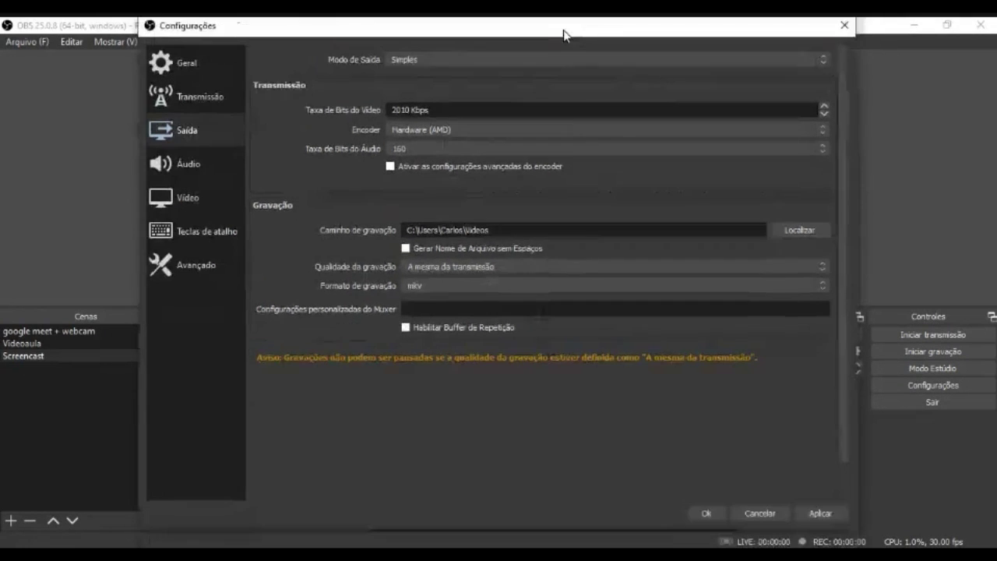
{"action": "left_click", "coordinate": [709, 515]}
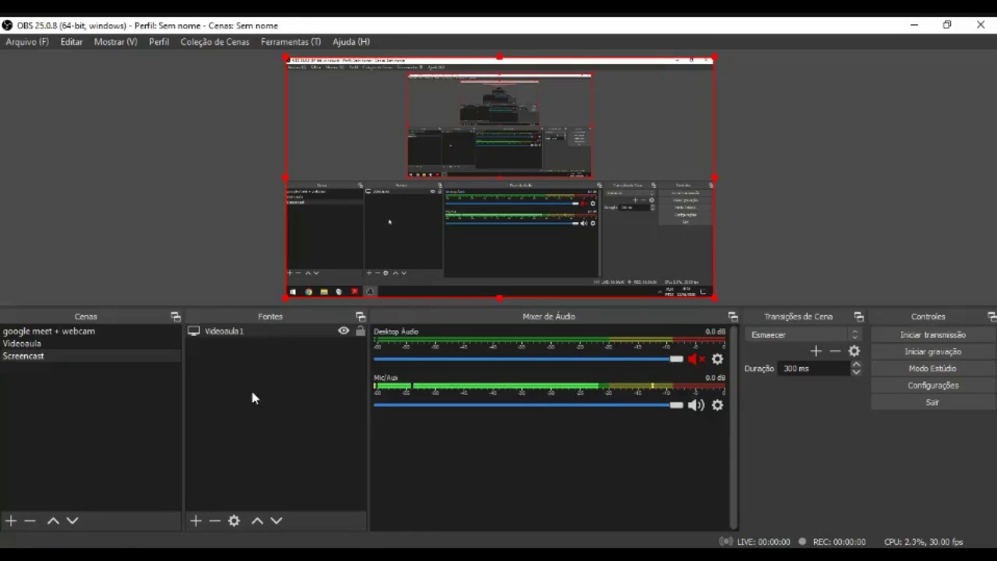
Select the Screencast scene with its Videoaula1 source, and make a short recording of it
{"action": "left_click", "coordinate": [51, 351]}
{"action": "left_click", "coordinate": [243, 333]}
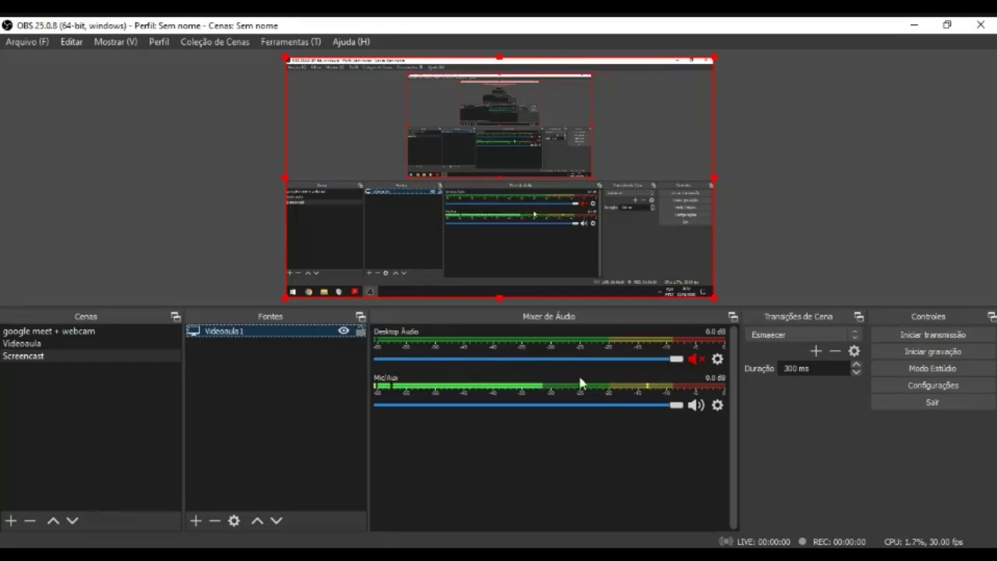
{"action": "left_click", "coordinate": [924, 355]}
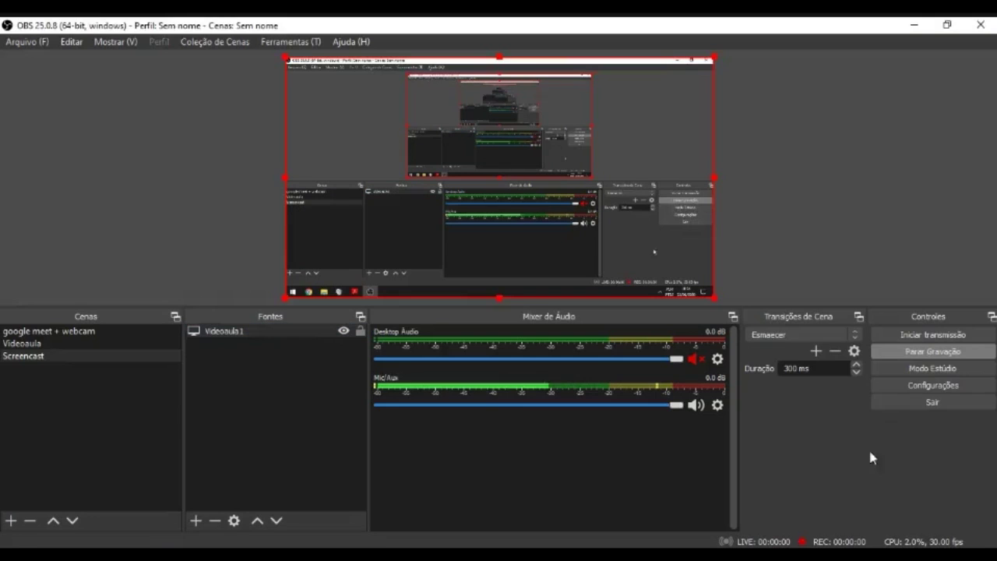
{"action": "left_click", "coordinate": [925, 355]}
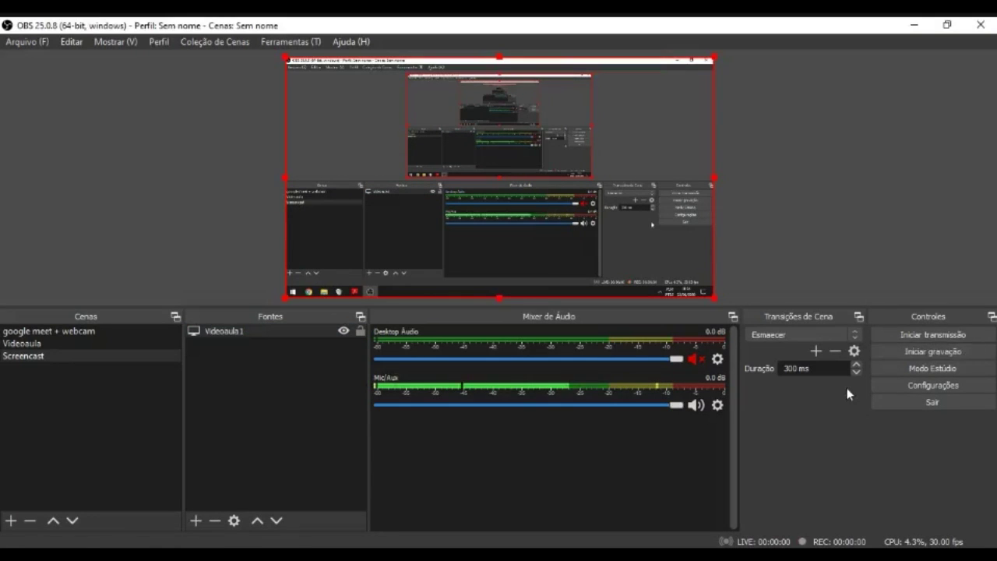